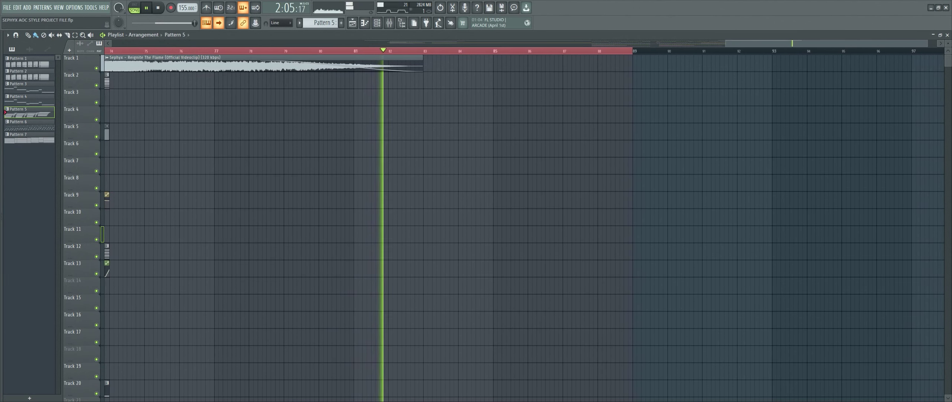
Stop playback, move the playhead to bar 34 and play the drop with only Track 2 soloed
{"action": "key", "text": "space"}
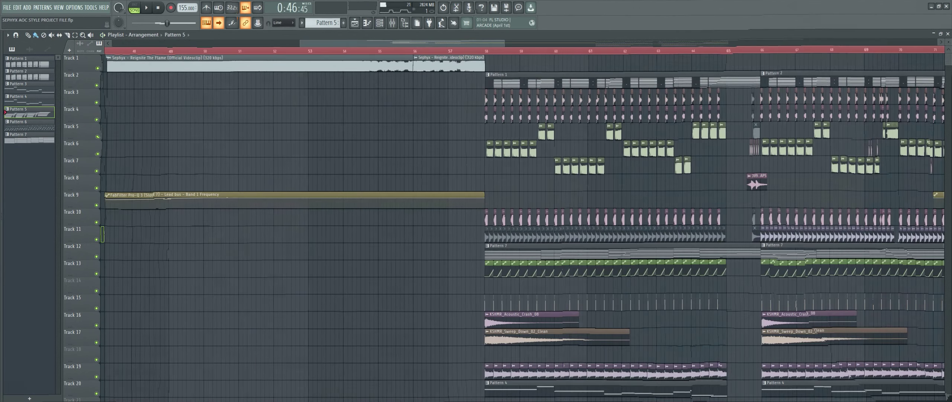
{"action": "left_click", "coordinate": [490, 53]}
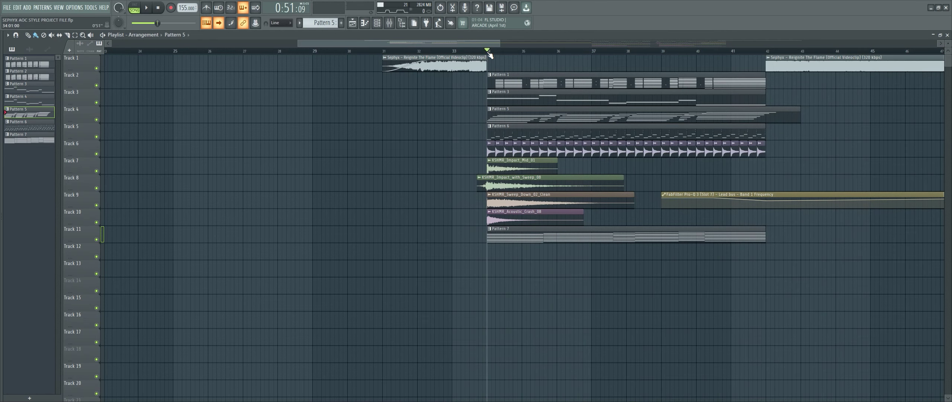
{"action": "scroll", "coordinate": [557, 52], "scroll_direction": "up", "scroll_amount": 2}
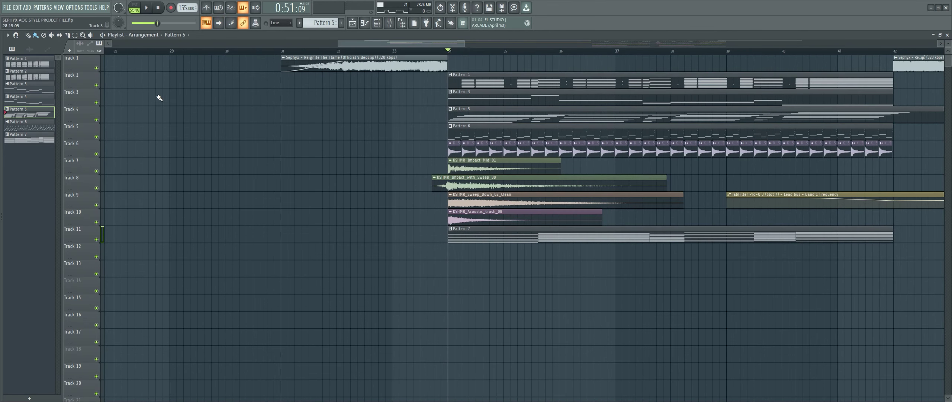
{"action": "right_click", "coordinate": [97, 85]}
{"action": "key", "text": "space"}
{"action": "scroll", "coordinate": [442, 46], "scroll_direction": "down", "scroll_amount": 3}
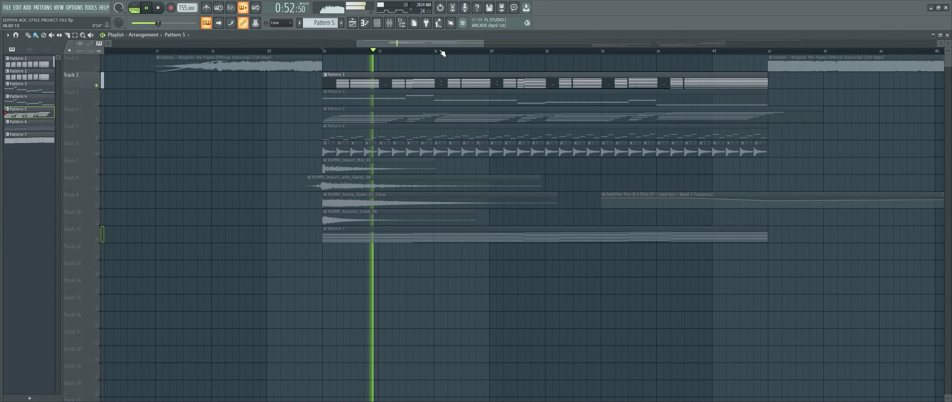
Set the channel rack's filter to All and show its channels for the Pattern 1 clip on Track 2
{"action": "left_click", "coordinate": [377, 23]}
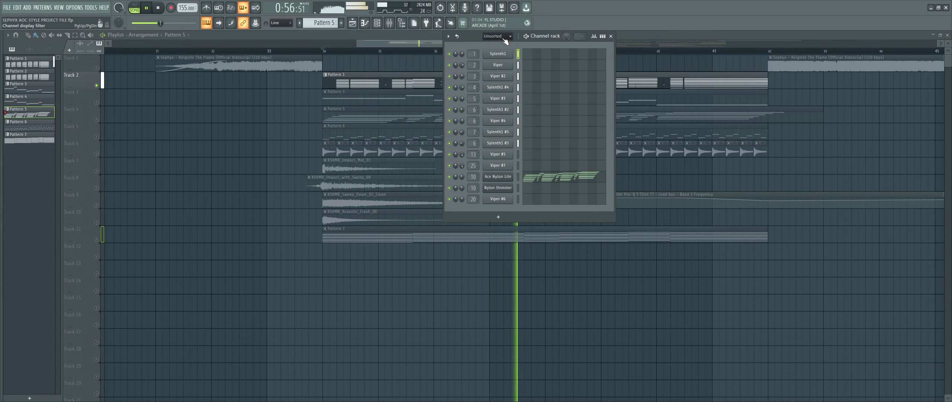
{"action": "scroll", "coordinate": [433, 51], "scroll_direction": "down", "scroll_amount": 4}
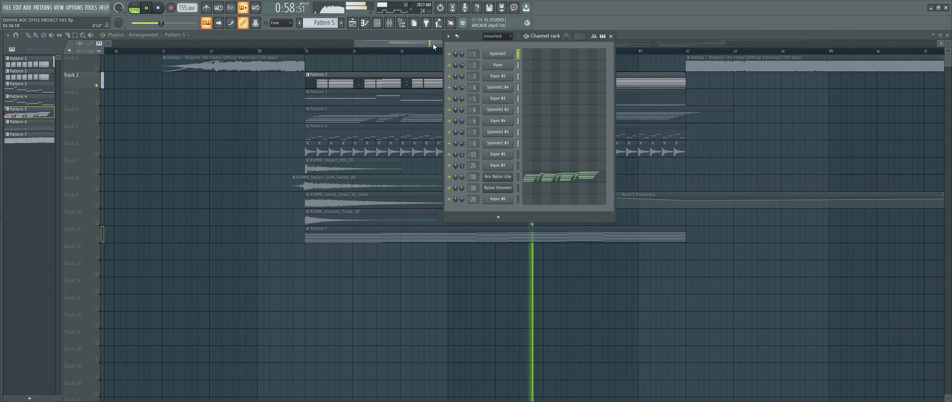
{"action": "scroll", "coordinate": [433, 43], "scroll_direction": "down", "scroll_amount": 1}
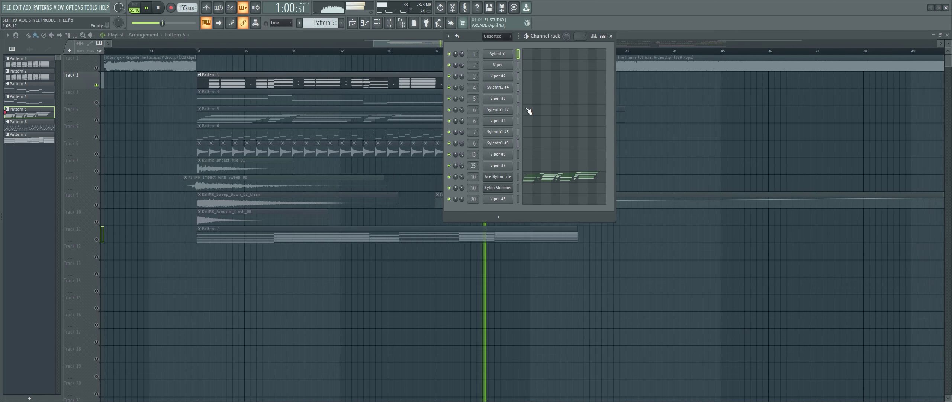
{"action": "left_click", "coordinate": [496, 38]}
{"action": "left_click", "coordinate": [490, 45]}
{"action": "left_click", "coordinate": [392, 79]}
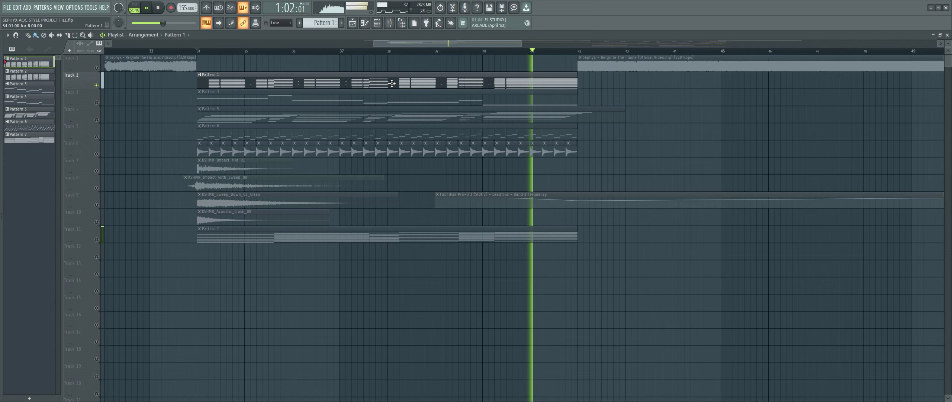
{"action": "left_click", "coordinate": [377, 23]}
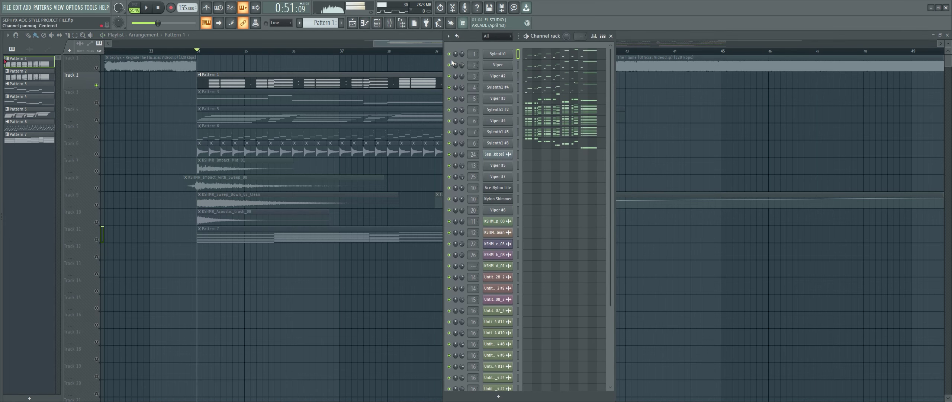
Solo the first Sylenth1 channel and play it with its notes open in the piano roll
{"action": "right_click", "coordinate": [507, 54]}
{"action": "left_click", "coordinate": [502, 57]}
{"action": "scroll", "coordinate": [541, 58], "scroll_direction": "down", "scroll_amount": 5}
{"action": "key", "text": "space"}
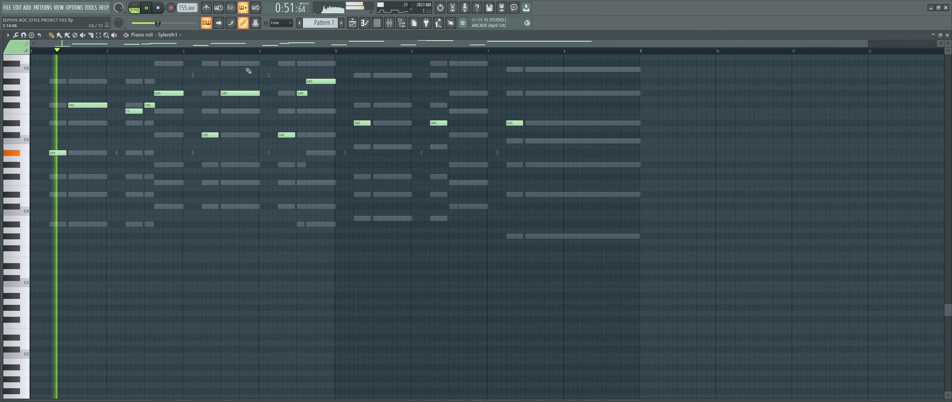
Return to the channel rack and inspect the synth settings of the first Sylenth1 channel
{"action": "left_click", "coordinate": [390, 22]}
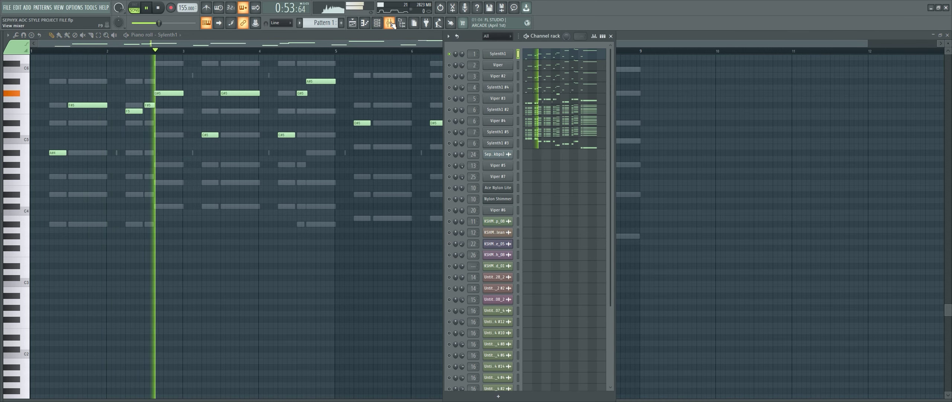
{"action": "left_click", "coordinate": [493, 54]}
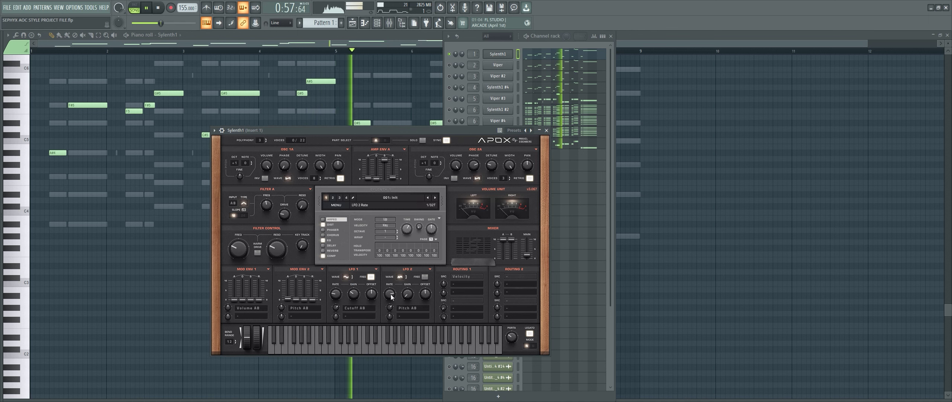
{"action": "left_click", "coordinate": [502, 56]}
Solo the first Viper channel and inspect its oscillator settings, closing the synth when done
{"action": "right_click", "coordinate": [506, 65]}
{"action": "left_click", "coordinate": [508, 65]}
{"action": "left_click", "coordinate": [505, 66]}
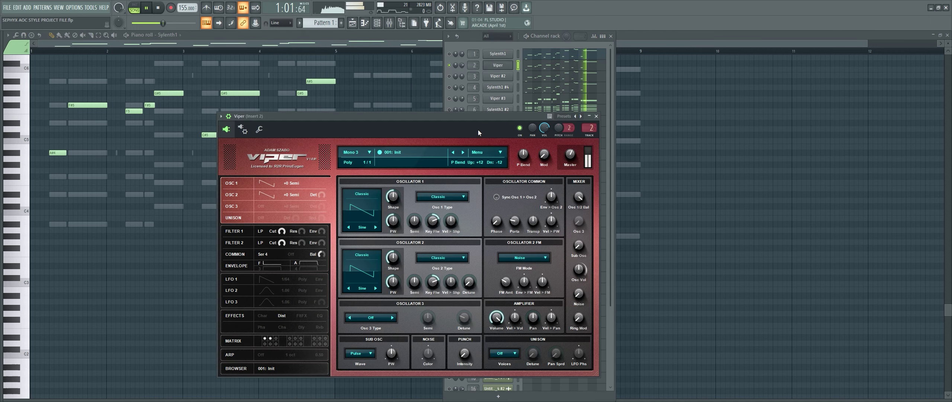
{"action": "left_click_drag", "start_coordinate": [478, 131], "coordinate": [459, 105]}
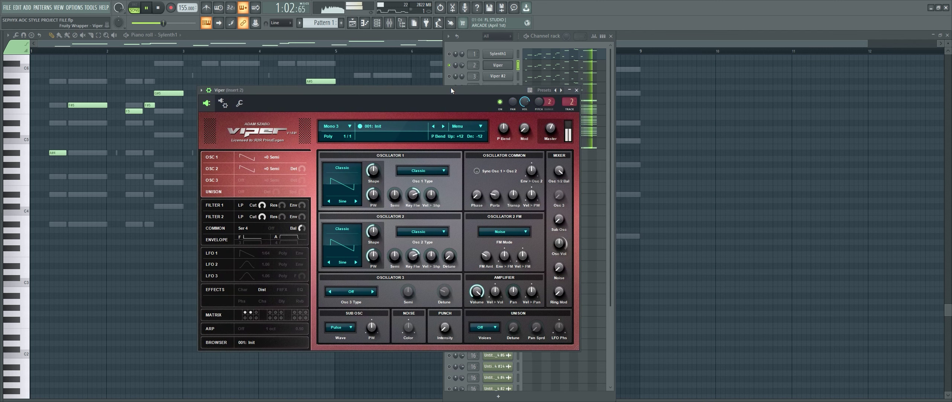
{"action": "left_click", "coordinate": [575, 92]}
Restart playback, solo the Viper #2 channel and inspect its oscillator and unison settings
{"action": "key", "text": "space"}
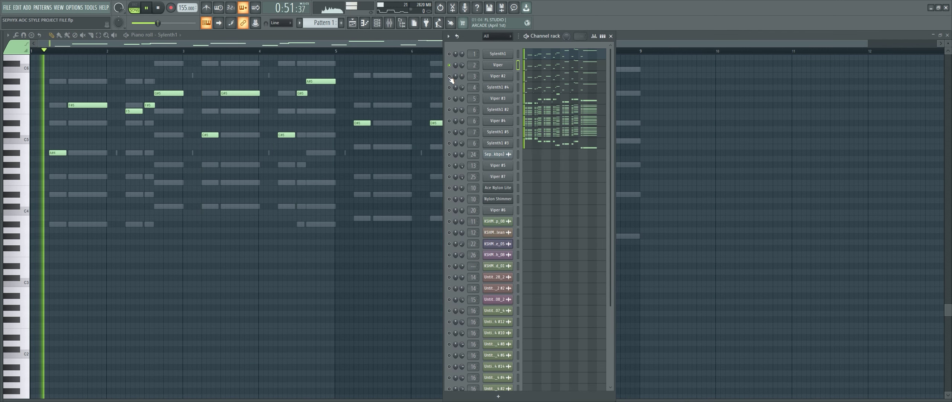
{"action": "right_click", "coordinate": [450, 76]}
{"action": "left_click", "coordinate": [452, 80]}
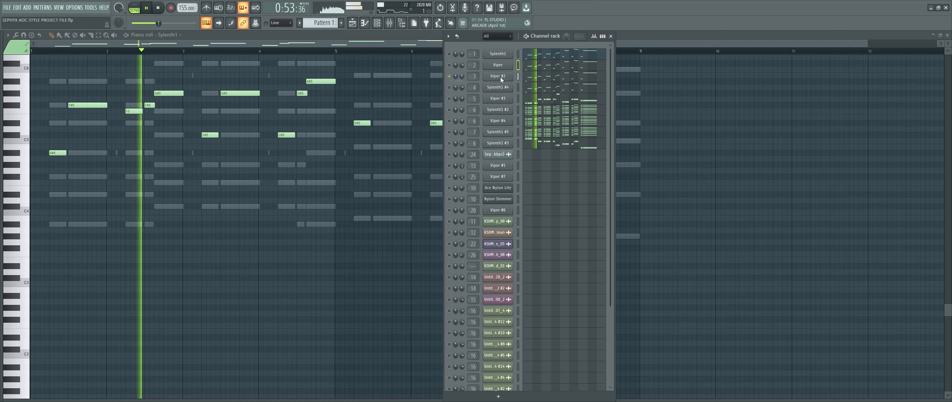
{"action": "left_click", "coordinate": [500, 77]}
{"action": "left_click_drag", "start_coordinate": [566, 67], "coordinate": [259, 121]}
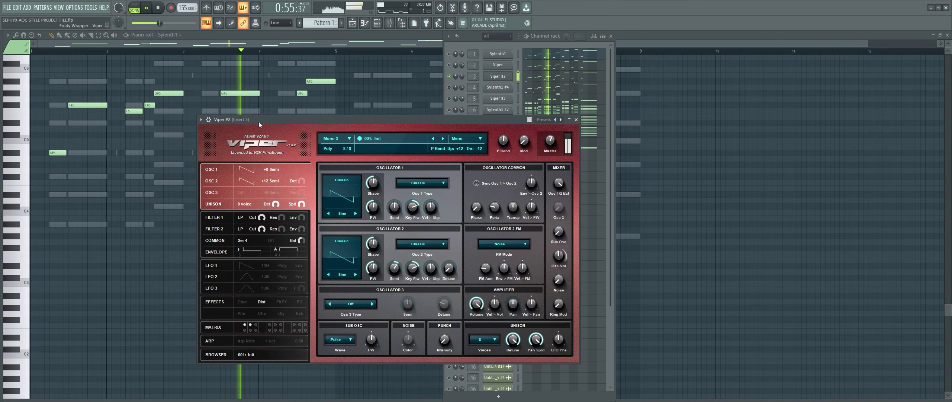
{"action": "left_click", "coordinate": [577, 119]}
Solo the Sylenth1 #4 channel and inspect its synth settings while it plays
{"action": "right_click", "coordinate": [453, 88]}
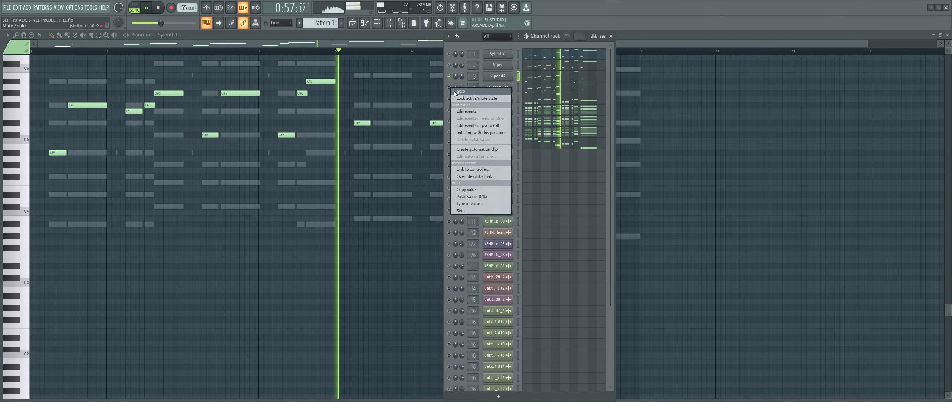
{"action": "left_click", "coordinate": [454, 91]}
{"action": "left_click", "coordinate": [507, 88]}
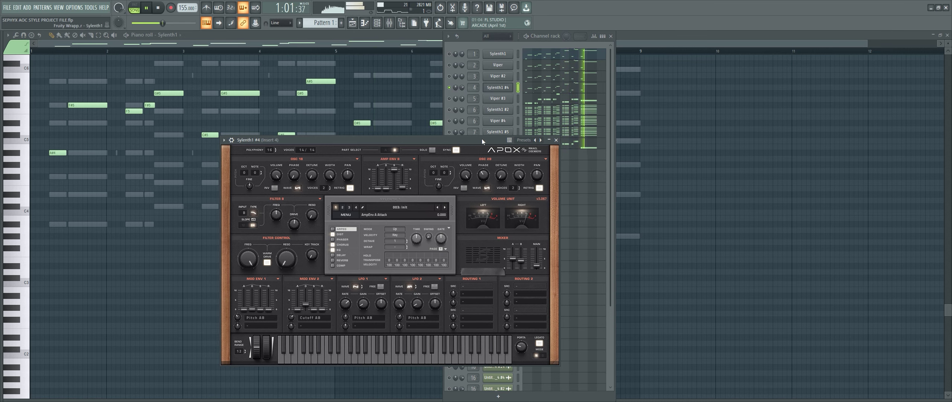
{"action": "left_click", "coordinate": [556, 140]}
Solo the Viper #3 channel and examine its notes in the piano roll during playback
{"action": "right_click", "coordinate": [454, 98]}
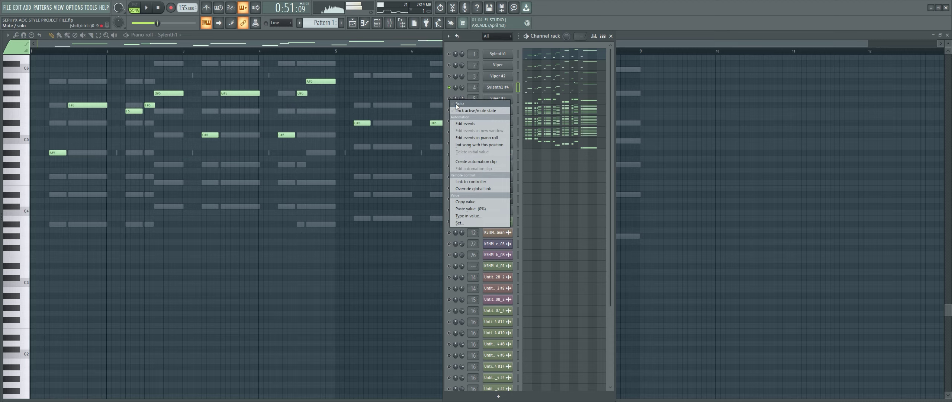
{"action": "left_click", "coordinate": [455, 103]}
{"action": "left_click", "coordinate": [498, 98]}
{"action": "left_click", "coordinate": [563, 124]}
{"action": "left_click", "coordinate": [534, 99]}
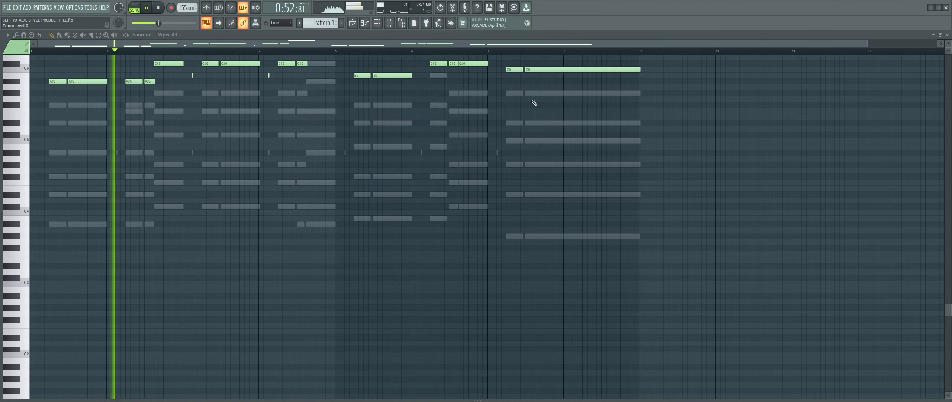
{"action": "scroll", "coordinate": [389, 59], "scroll_direction": "up", "scroll_amount": 3}
{"action": "scroll", "coordinate": [382, 52], "scroll_direction": "down", "scroll_amount": 1}
Inspect the Viper #3 synth settings and move the channel rack clear of the piano roll notes
{"action": "left_click", "coordinate": [377, 24]}
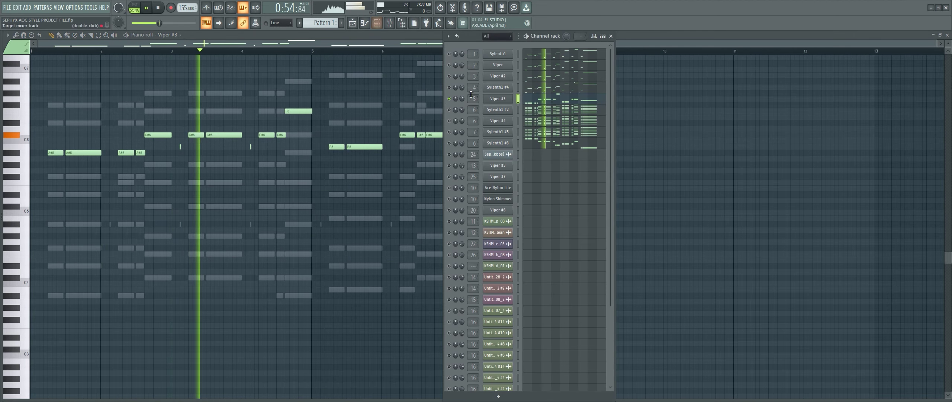
{"action": "left_click", "coordinate": [498, 99]}
{"action": "left_click_drag", "start_coordinate": [473, 38], "coordinate": [763, 35]}
{"action": "left_click_drag", "start_coordinate": [449, 127], "coordinate": [546, 121]}
{"action": "left_click", "coordinate": [653, 119]}
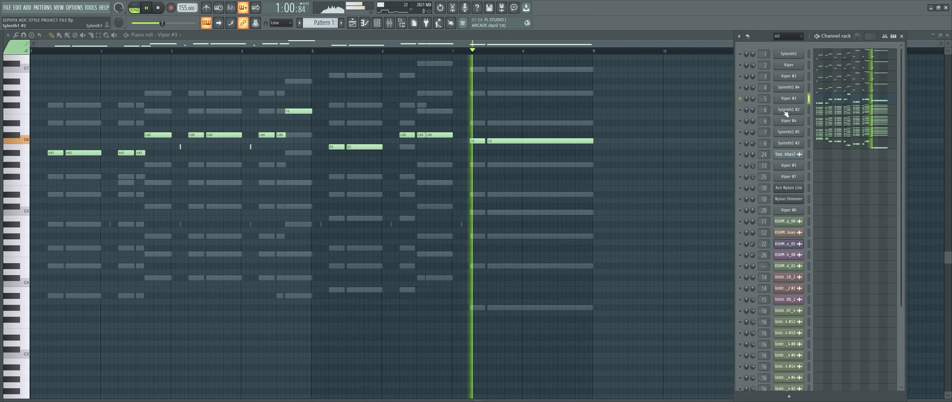
Play the Sylenth1 #2 channel soloed and examine its chord notes in the piano roll
{"action": "left_click", "coordinate": [785, 109]}
{"action": "key", "text": "space"}
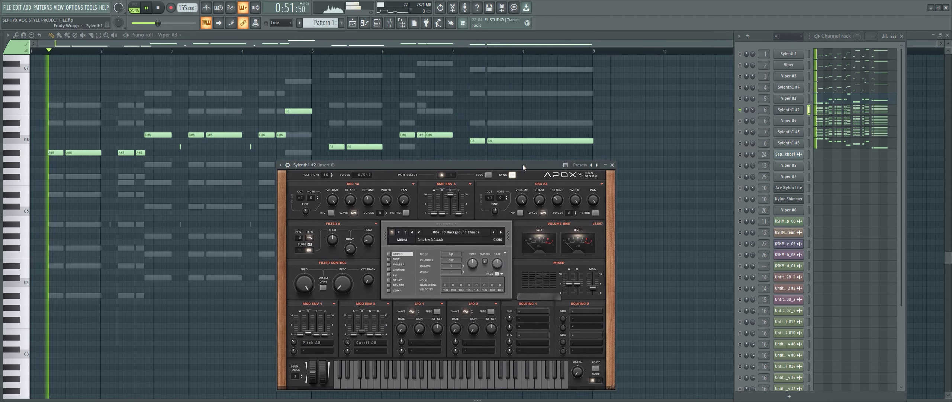
{"action": "left_click_drag", "start_coordinate": [522, 163], "coordinate": [503, 150]}
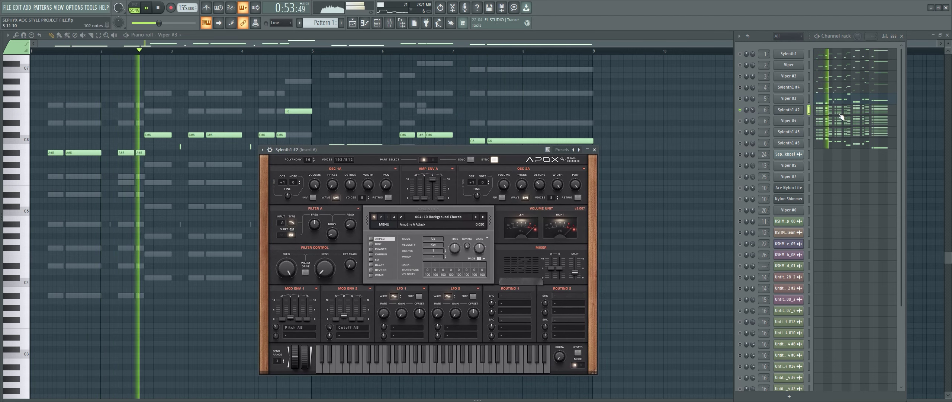
{"action": "left_click", "coordinate": [840, 112]}
{"action": "scroll", "coordinate": [411, 106], "scroll_direction": "up", "scroll_amount": 2}
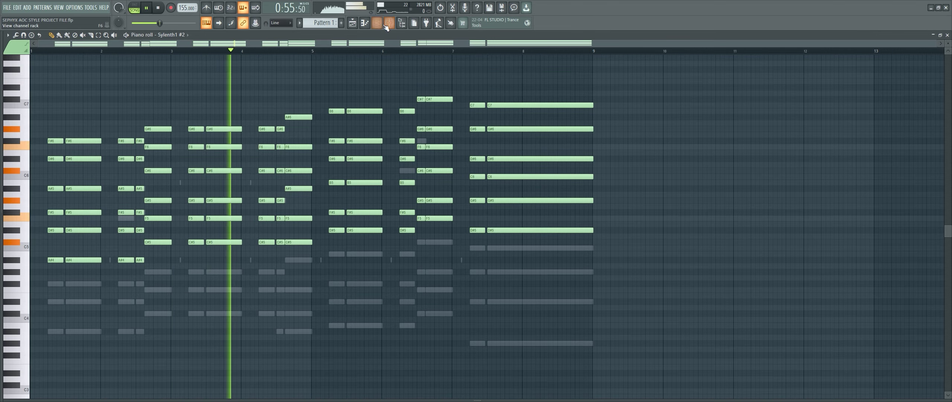
Inspect the Sylenth1 #2 background chords preset, moving its window aside to see the notes, and close it
{"action": "key", "text": "F6"}
{"action": "left_click", "coordinate": [792, 110]}
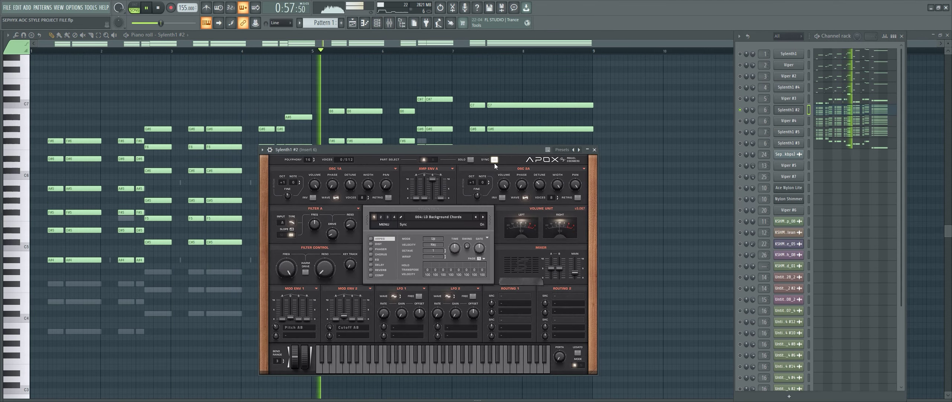
{"action": "left_click_drag", "start_coordinate": [494, 163], "coordinate": [513, 289]}
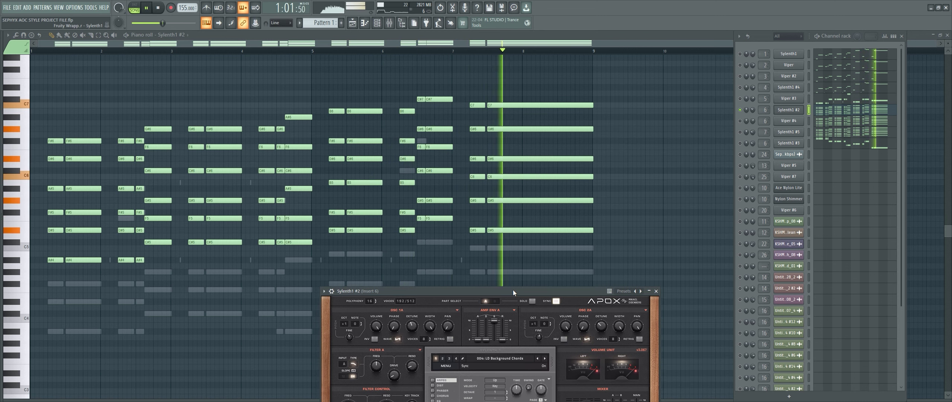
{"action": "left_click_drag", "start_coordinate": [513, 290], "coordinate": [516, 88]}
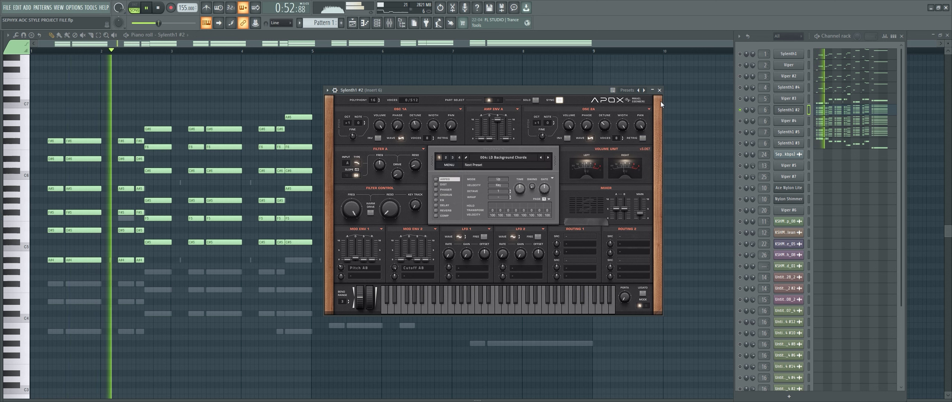
{"action": "left_click", "coordinate": [659, 90]}
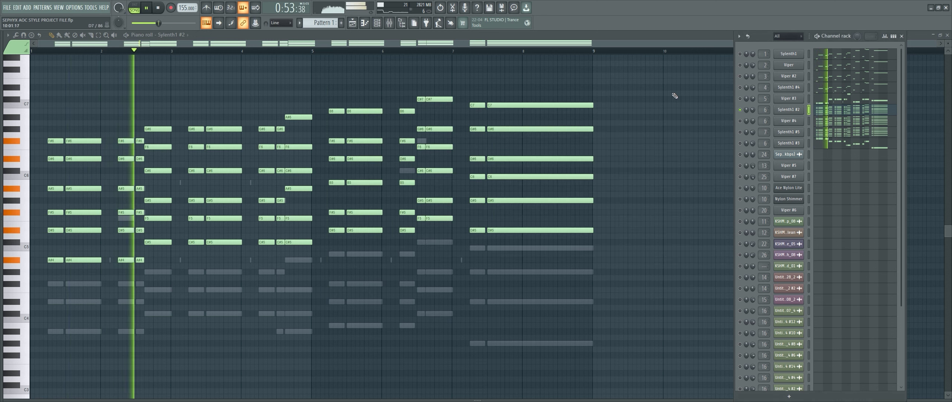
Inspect the oscillator and unison settings of Viper #4, and open the Sylenth1 #5 synth
{"action": "left_click", "coordinate": [792, 121]}
{"action": "left_click_drag", "start_coordinate": [433, 141], "coordinate": [615, 107]}
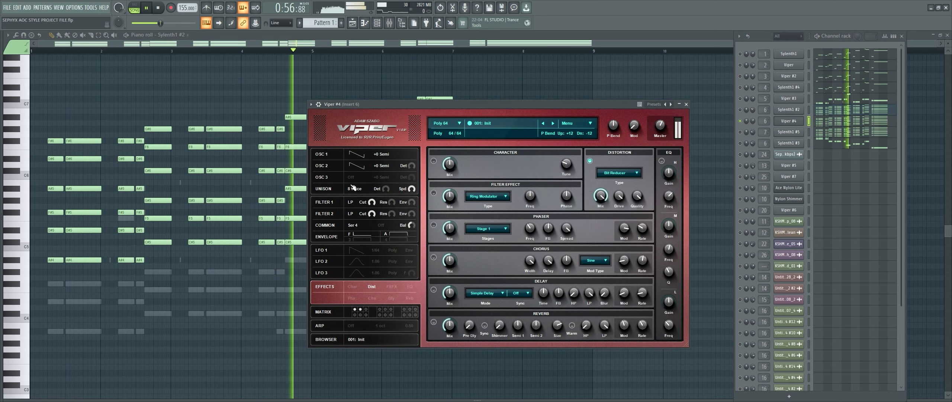
{"action": "left_click", "coordinate": [336, 181]}
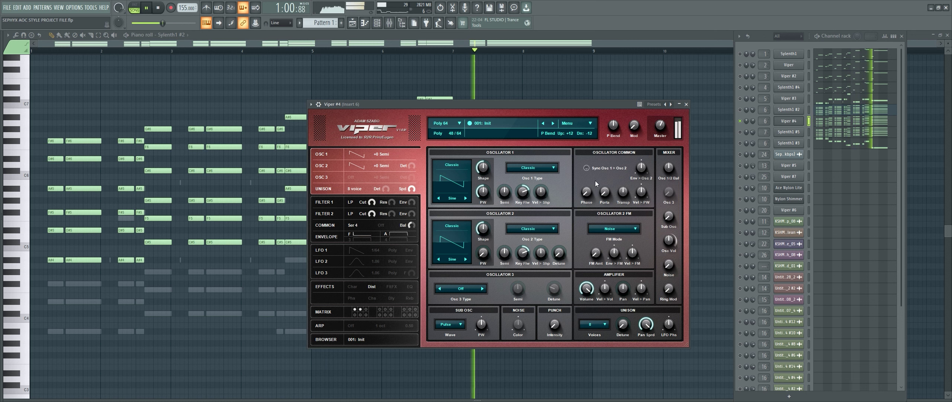
{"action": "left_click", "coordinate": [686, 105]}
{"action": "left_click", "coordinate": [792, 132]}
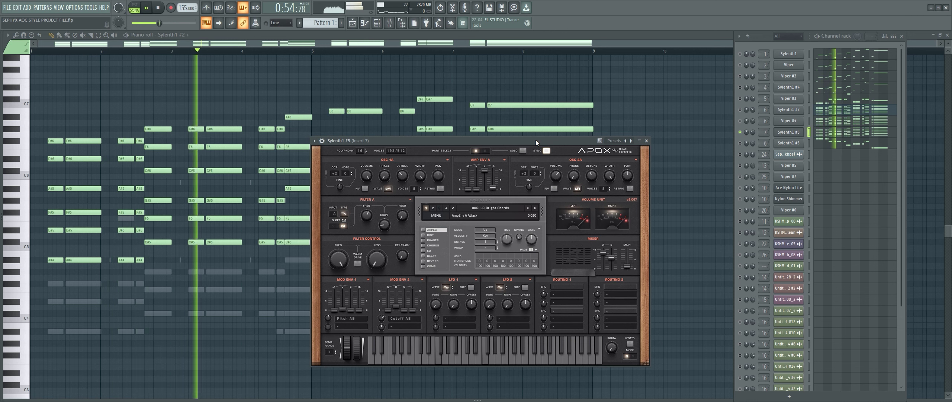
Solo the Sylenth1 #3 channel, restart playback and examine its bass notes in the piano roll
{"action": "right_click", "coordinate": [742, 143]}
{"action": "left_click", "coordinate": [743, 145]}
{"action": "key", "text": "space"}
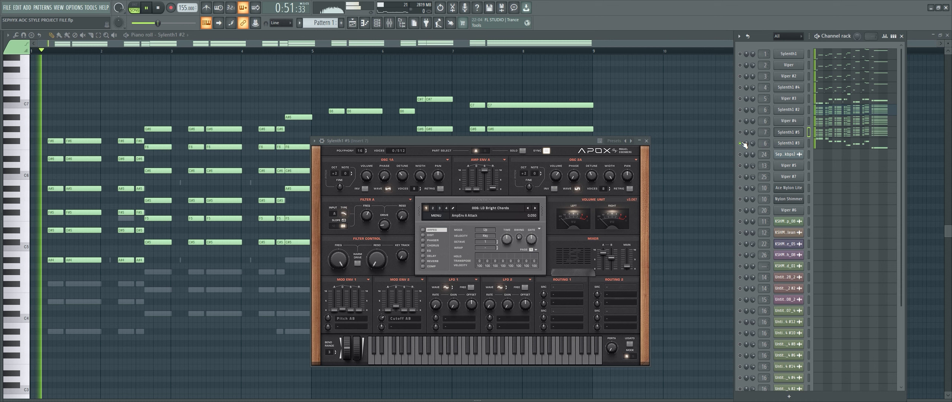
{"action": "left_click", "coordinate": [848, 144]}
{"action": "scroll", "coordinate": [210, 221], "scroll_direction": "down", "scroll_amount": 5}
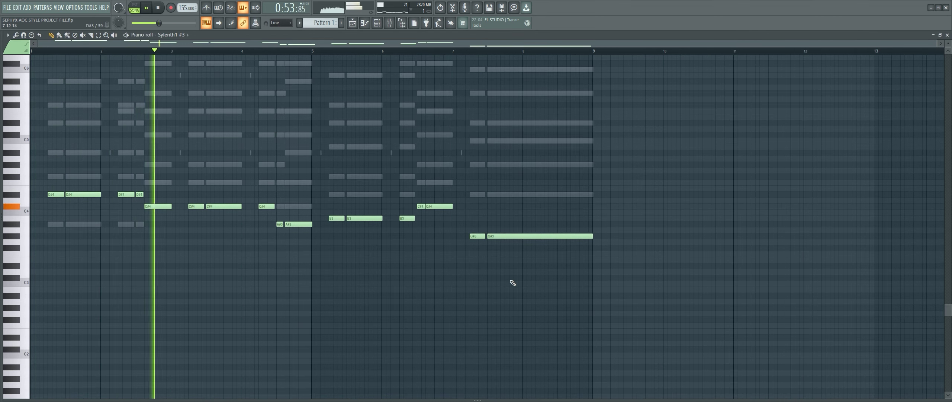
Unmute the lead channels from Sylenth1 through Sylenth1 #5 in the channel rack and restart playback to hear all layers together
{"action": "key", "text": "F6"}
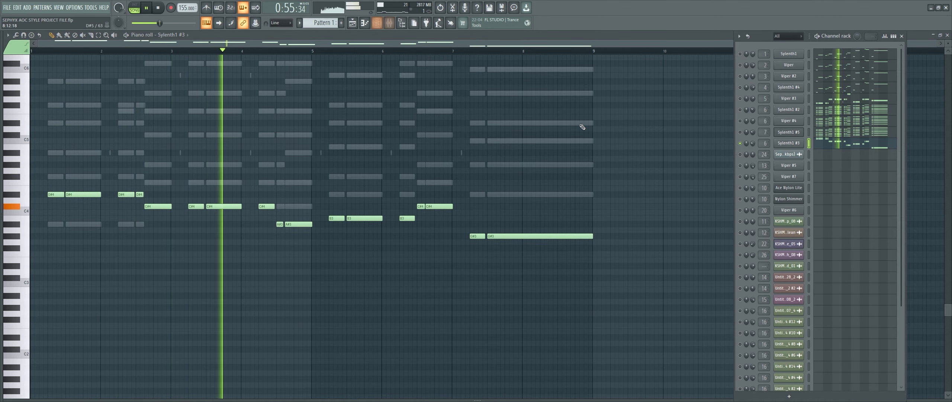
{"action": "left_click", "coordinate": [740, 132]}
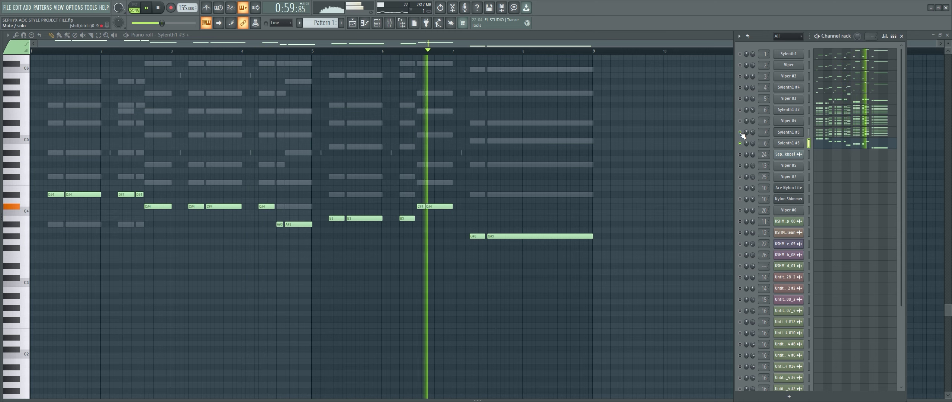
{"action": "left_click_drag", "start_coordinate": [740, 132], "coordinate": [740, 76]}
{"action": "left_click", "coordinate": [740, 54]}
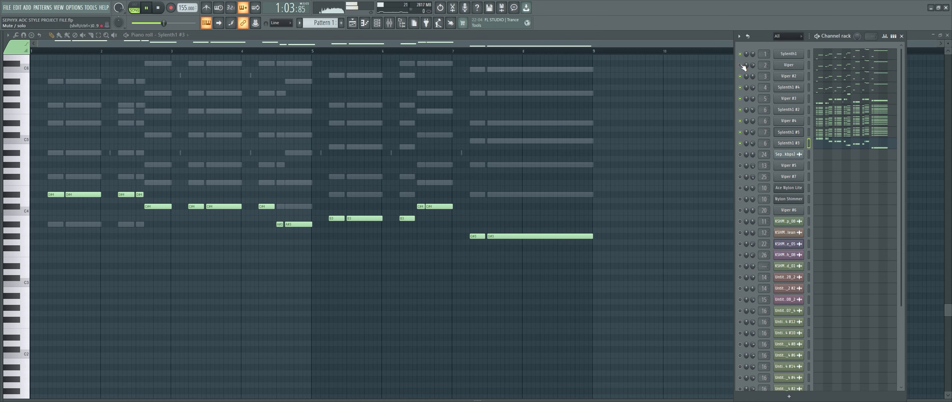
{"action": "key", "text": "space"}
Open the mixer, examine the effect chains of the Lead bus and Reverb send tracks, and make the mixer taller
{"action": "left_click", "coordinate": [389, 23]}
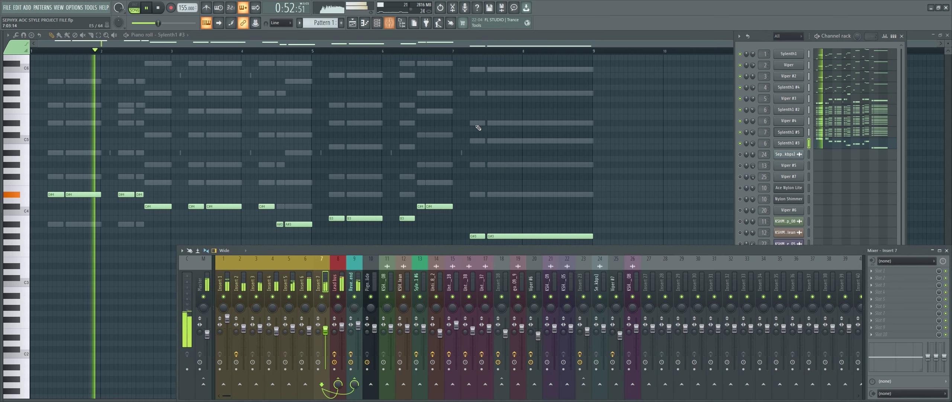
{"action": "left_click", "coordinate": [336, 280]}
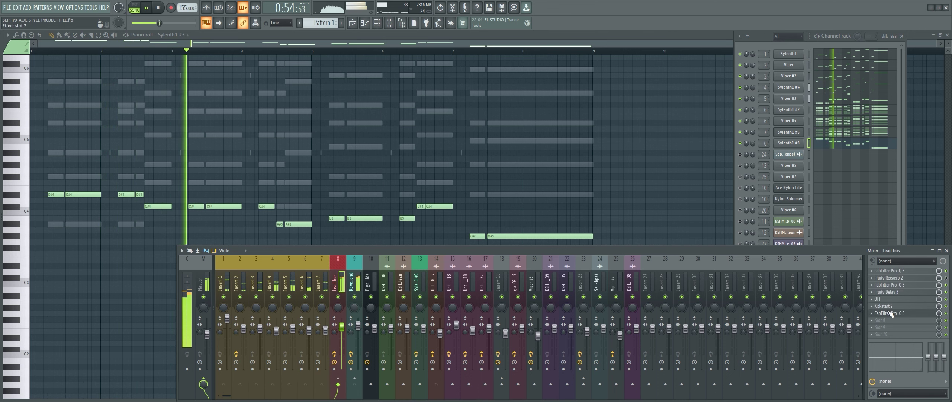
{"action": "left_click", "coordinate": [354, 294]}
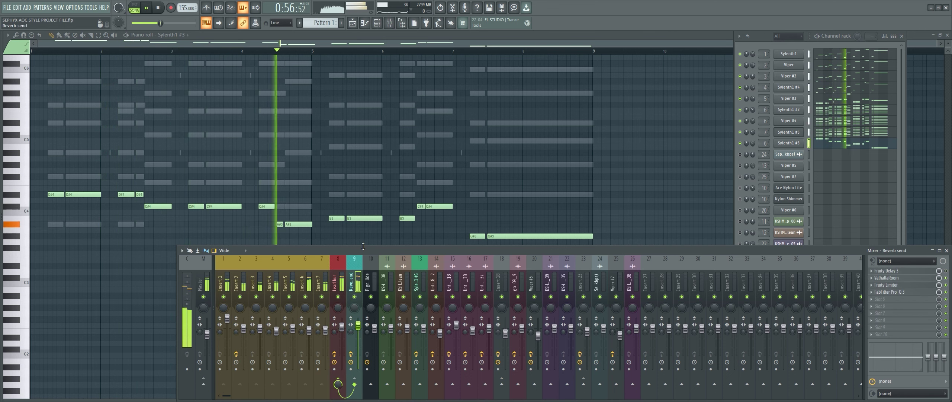
{"action": "left_click_drag", "start_coordinate": [370, 245], "coordinate": [370, 174]}
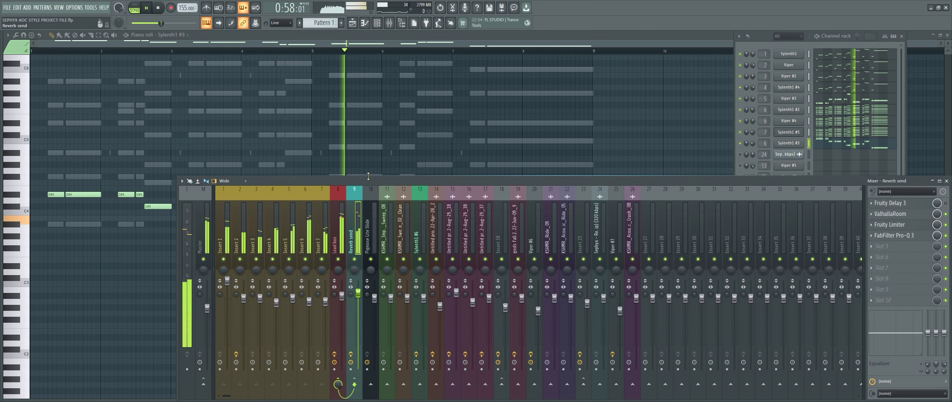
Inspect the ValhallaRoom settings on the Reverb send track, moving its window off the track meters, and resume playback
{"action": "left_click", "coordinate": [898, 215]}
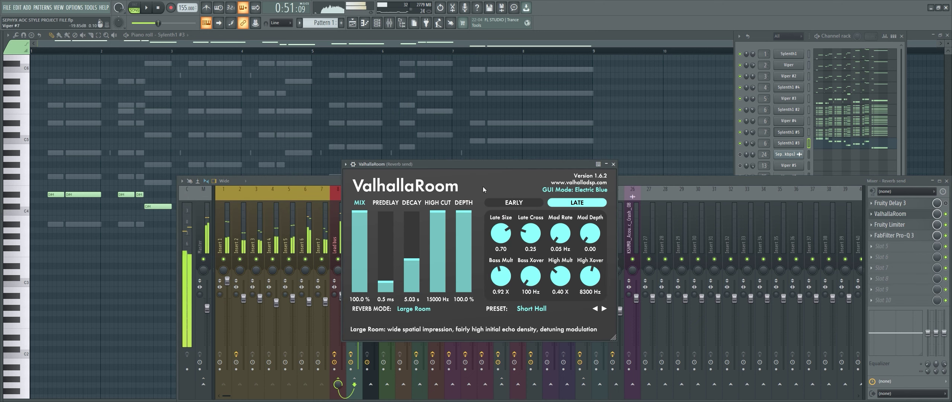
{"action": "left_click_drag", "start_coordinate": [452, 168], "coordinate": [629, 159]}
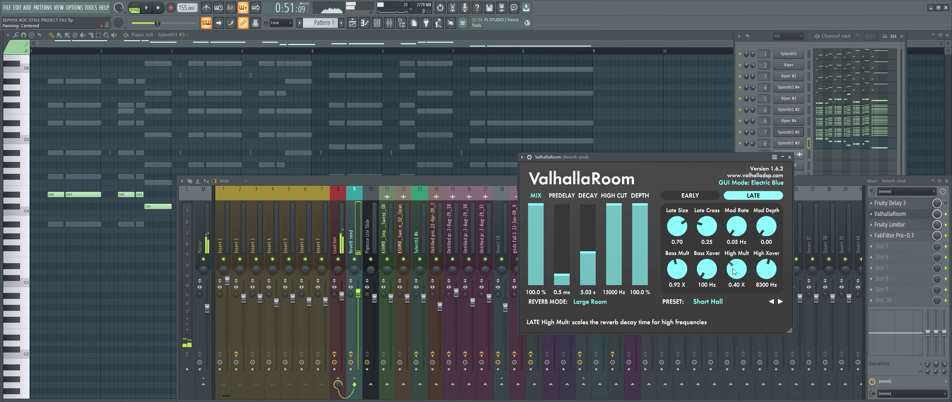
{"action": "left_click", "coordinate": [356, 264]}
{"action": "key", "text": "space"}
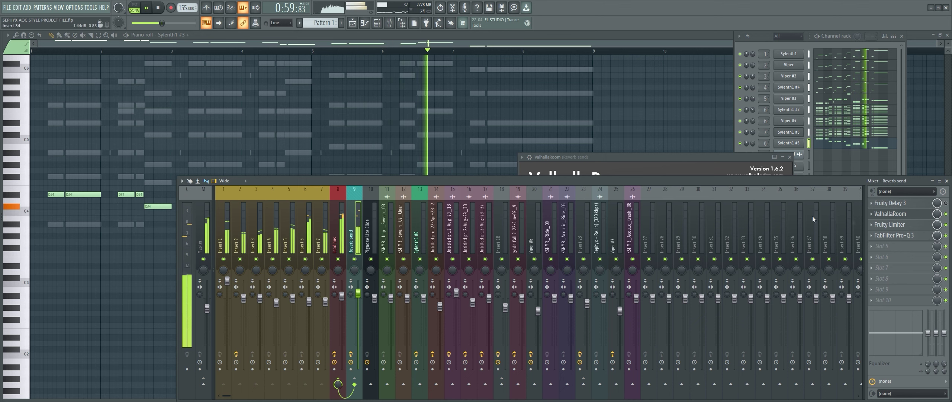
Inspect the Fruity Limiter and FabFilter Pro-Q 3 settings on the Reverb send track during playback, and close both
{"action": "left_click", "coordinate": [889, 225]}
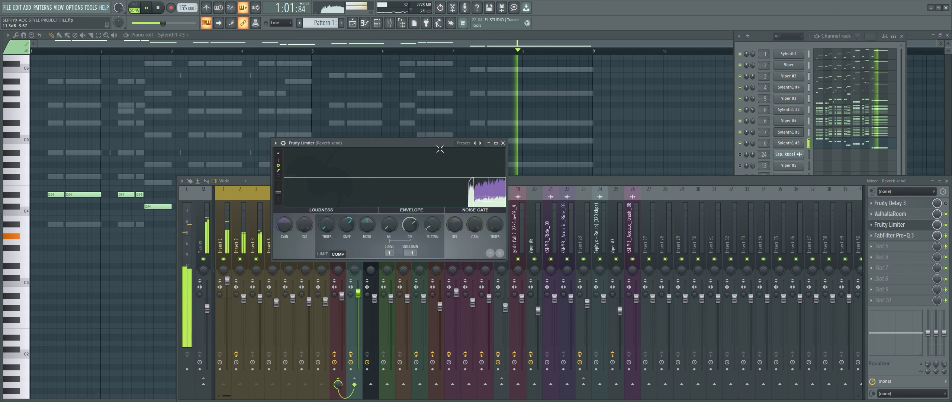
{"action": "left_click_drag", "start_coordinate": [440, 148], "coordinate": [482, 154]}
{"action": "left_click", "coordinate": [893, 235]}
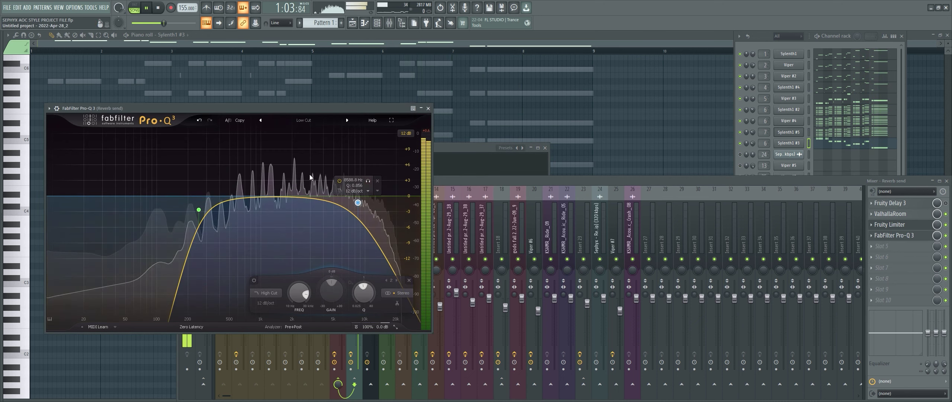
{"action": "left_click", "coordinate": [894, 235]}
{"action": "left_click", "coordinate": [889, 225]}
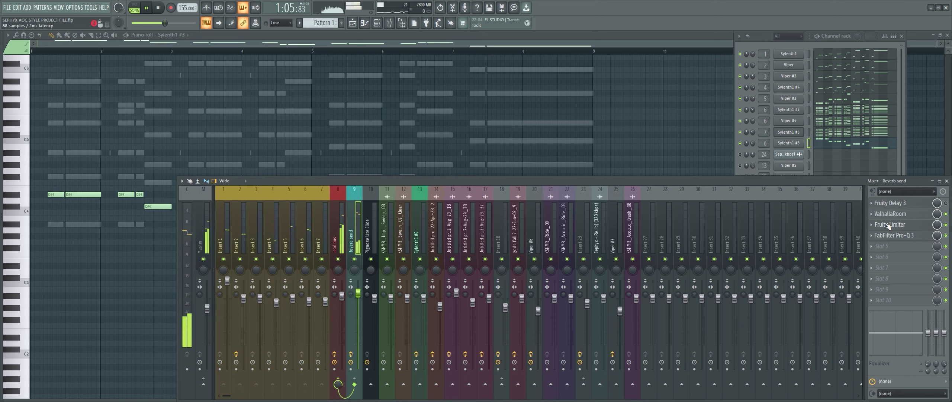
Open the Kickstart 2 and OTT effects on the Lead bus track to inspect their settings
{"action": "left_click", "coordinate": [340, 213]}
{"action": "left_click", "coordinate": [911, 258]}
{"action": "left_click", "coordinate": [897, 246]}
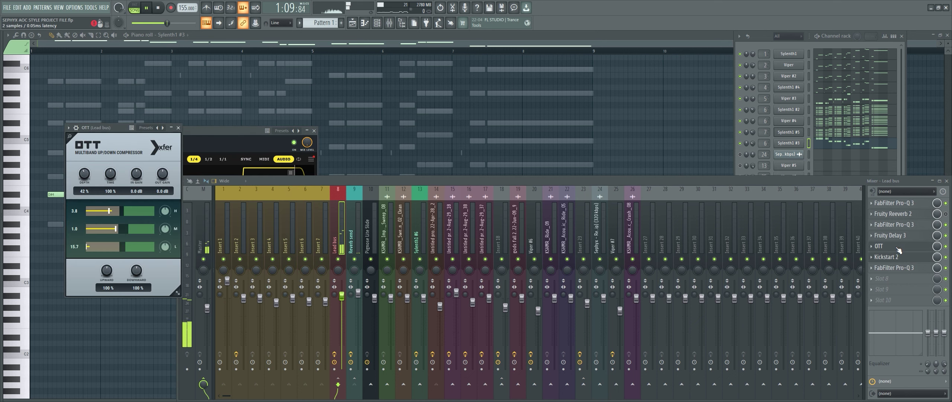